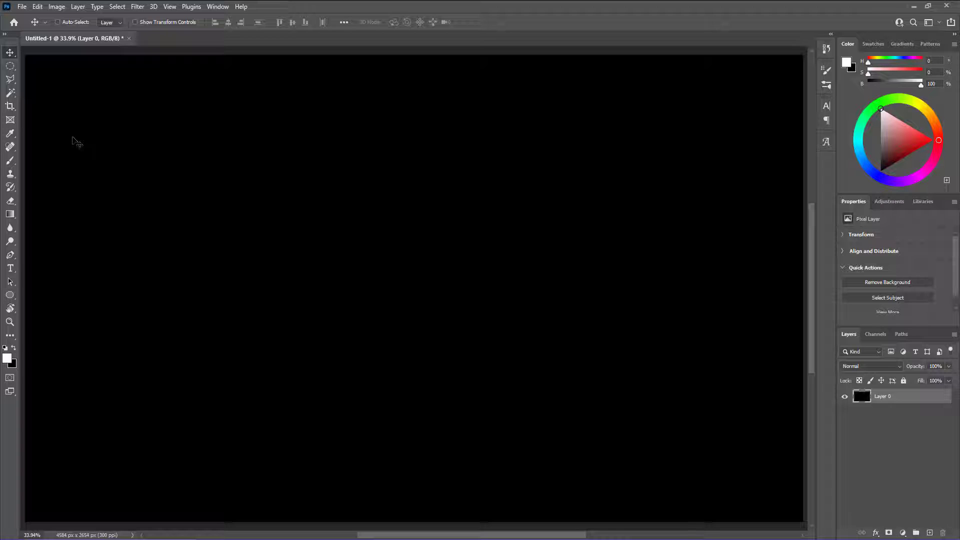
- Switch to the Gradient tool, set to Difference mode at 100% opacity
{"action": "key", "text": "g"}
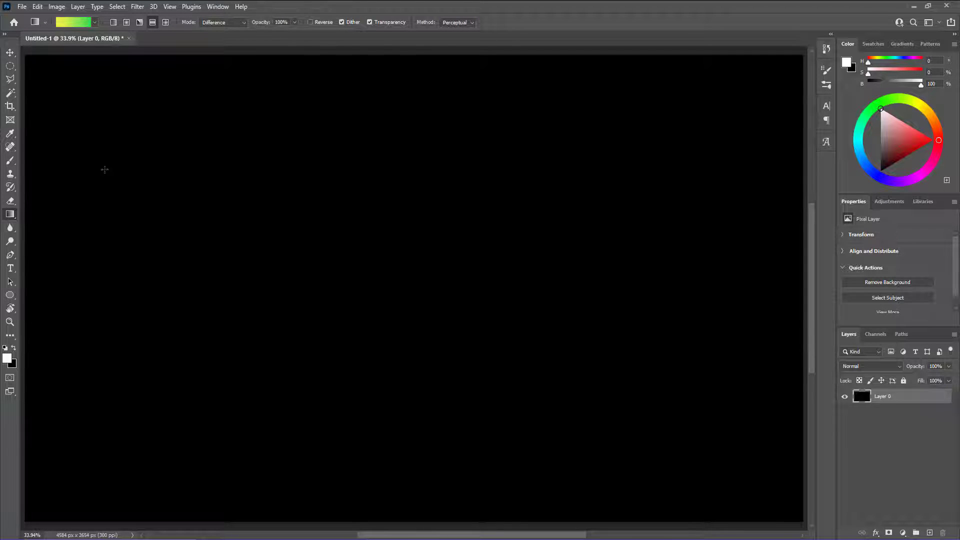
- Load the orange-pink-purple gradient preset and make it a diamond gradient
{"action": "left_click", "coordinate": [94, 22]}
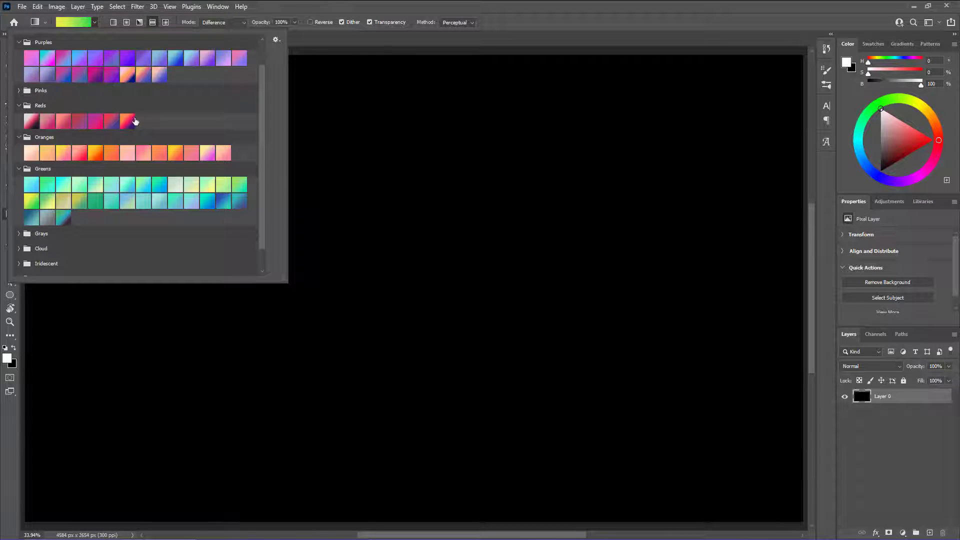
{"action": "scroll", "coordinate": [136, 123], "scroll_direction": "up", "scroll_amount": 2}
{"action": "double_click", "coordinate": [127, 150]}
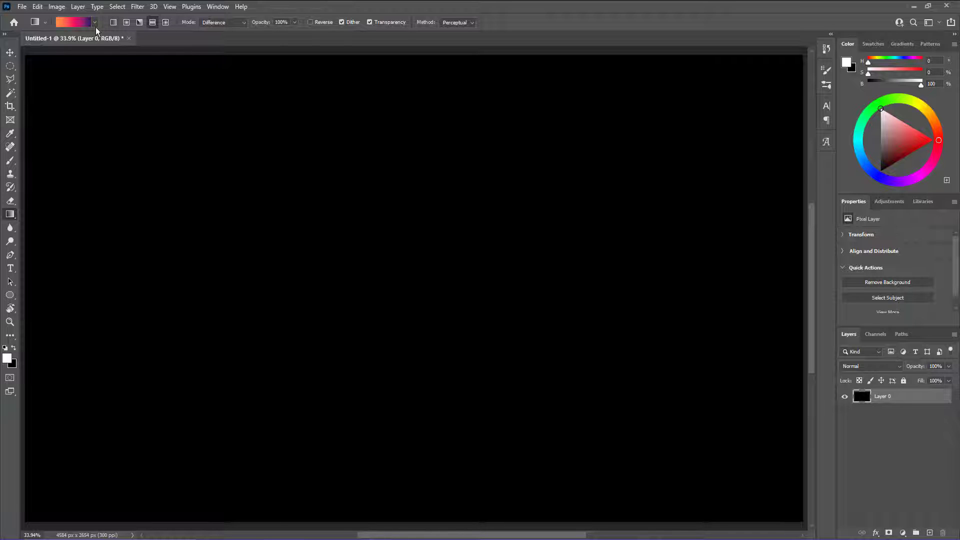
{"action": "left_click", "coordinate": [166, 23]}
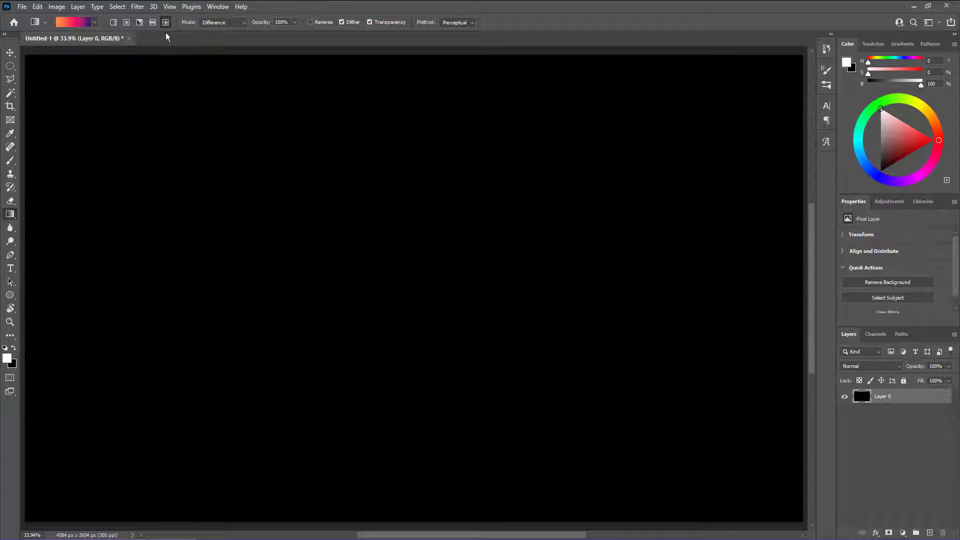
- Set the gradient blend mode back to Difference
{"action": "left_click", "coordinate": [232, 26]}
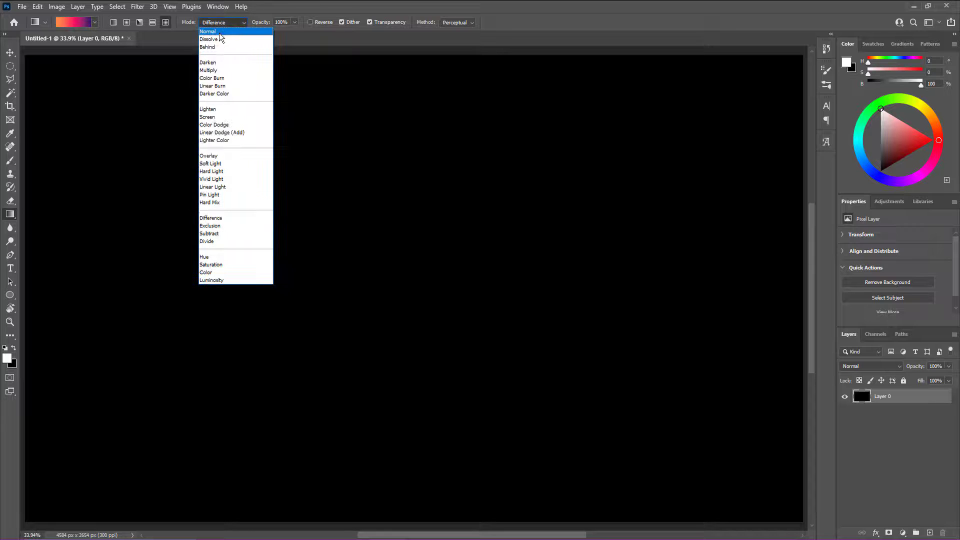
{"action": "left_click", "coordinate": [222, 30]}
{"action": "left_click", "coordinate": [222, 23]}
{"action": "key", "text": "Down"}
{"action": "key", "text": "Down"}
{"action": "key", "text": "Down"}
{"action": "key", "text": "Down"}
{"action": "key", "text": "Down"}
{"action": "key", "text": "Down"}
{"action": "key", "text": "Down"}
{"action": "key", "text": "Down"}
{"action": "key", "text": "Down"}
{"action": "key", "text": "Down"}
{"action": "key", "text": "Down"}
{"action": "key", "text": "Down"}
{"action": "key", "text": "Down"}
{"action": "key", "text": "Down"}
{"action": "key", "text": "Down"}
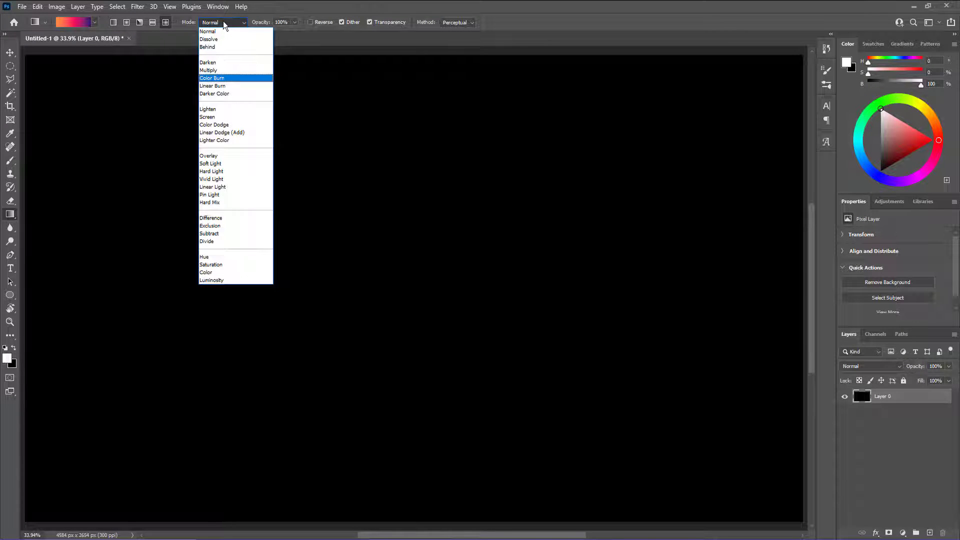
{"action": "key", "text": "Down"}
{"action": "key", "text": "Down"}
{"action": "key", "text": "Down"}
{"action": "key", "text": "Down"}
{"action": "key", "text": "Down"}
{"action": "left_click", "coordinate": [227, 218]}
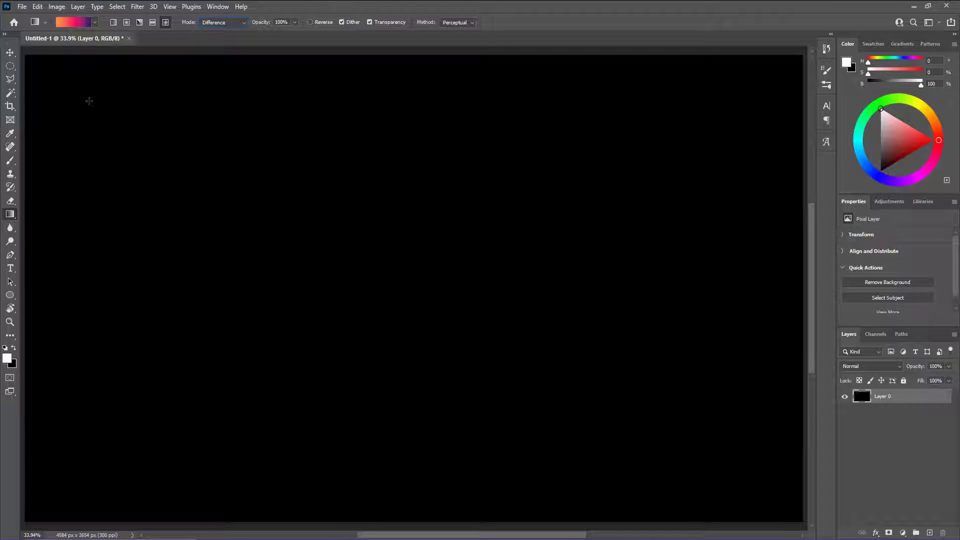
- Drag two diamond gradients: top-left to lower right, then upper right down-left
{"action": "left_click_drag", "start_coordinate": [89, 102], "coordinate": [700, 401]}
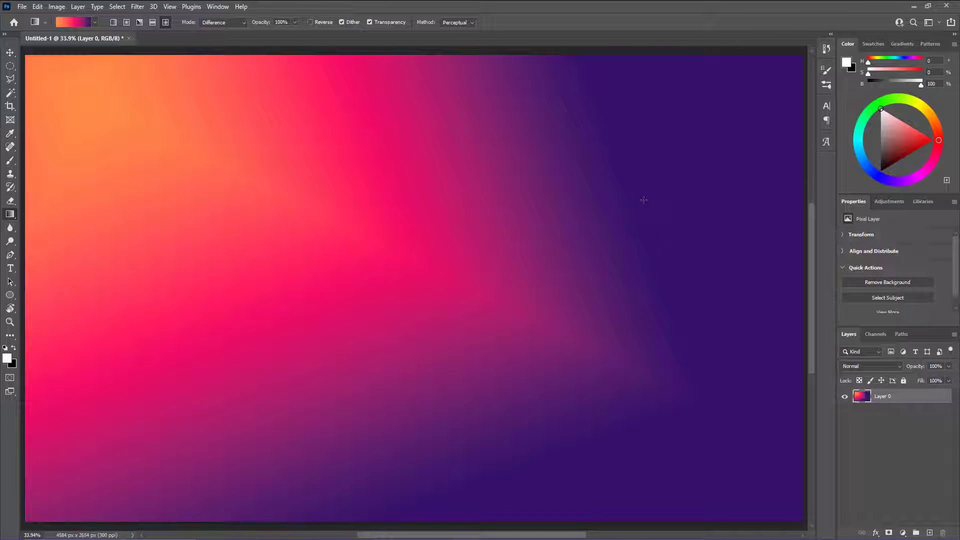
{"action": "left_click_drag", "start_coordinate": [628, 128], "coordinate": [220, 354]}
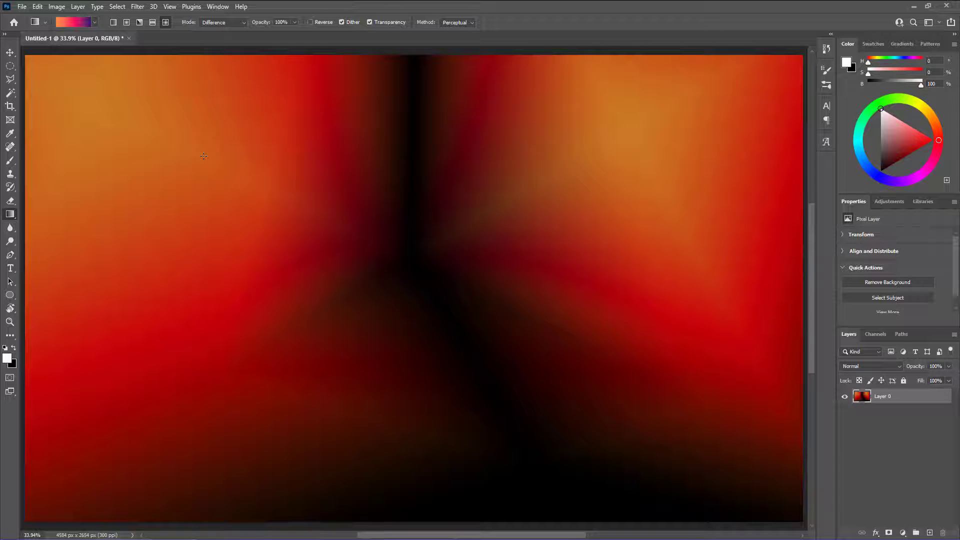
- Stack more Difference gradients across Layer 0 from varied directions
{"action": "left_click_drag", "start_coordinate": [259, 239], "coordinate": [503, 461]}
{"action": "left_click_drag", "start_coordinate": [574, 467], "coordinate": [502, 124]}
{"action": "left_click_drag", "start_coordinate": [642, 113], "coordinate": [85, 192]}
{"action": "left_click_drag", "start_coordinate": [76, 126], "coordinate": [417, 358]}
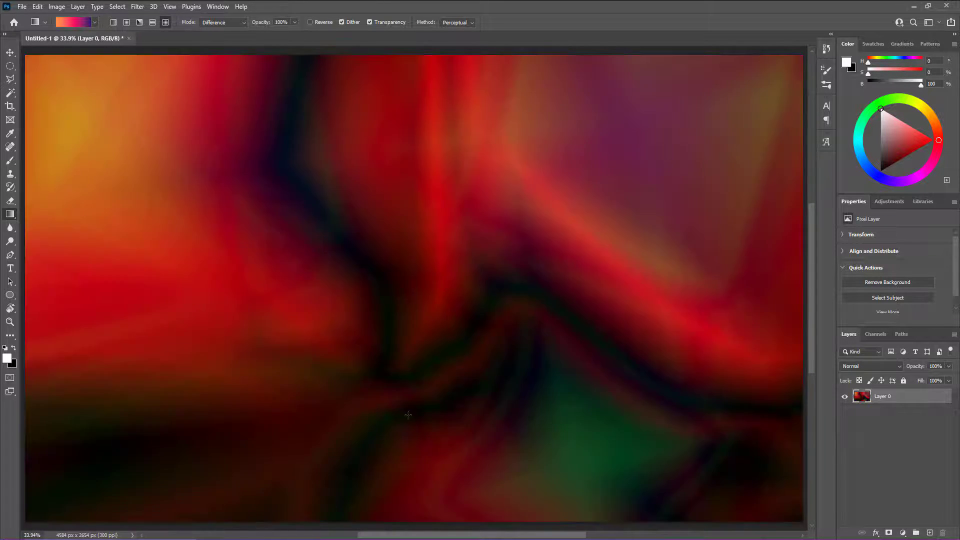
{"action": "left_click_drag", "start_coordinate": [232, 451], "coordinate": [548, 150]}
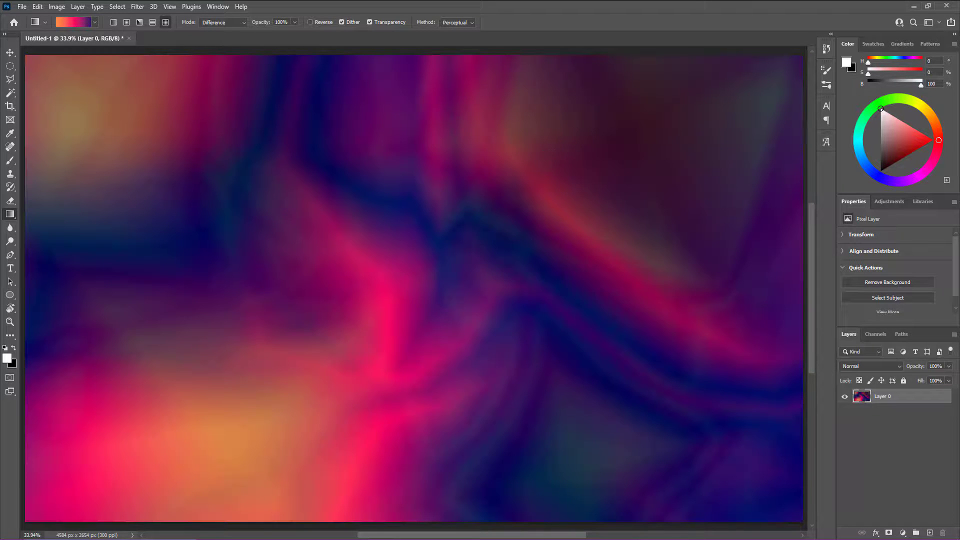
{"action": "left_click_drag", "start_coordinate": [709, 127], "coordinate": [516, 444]}
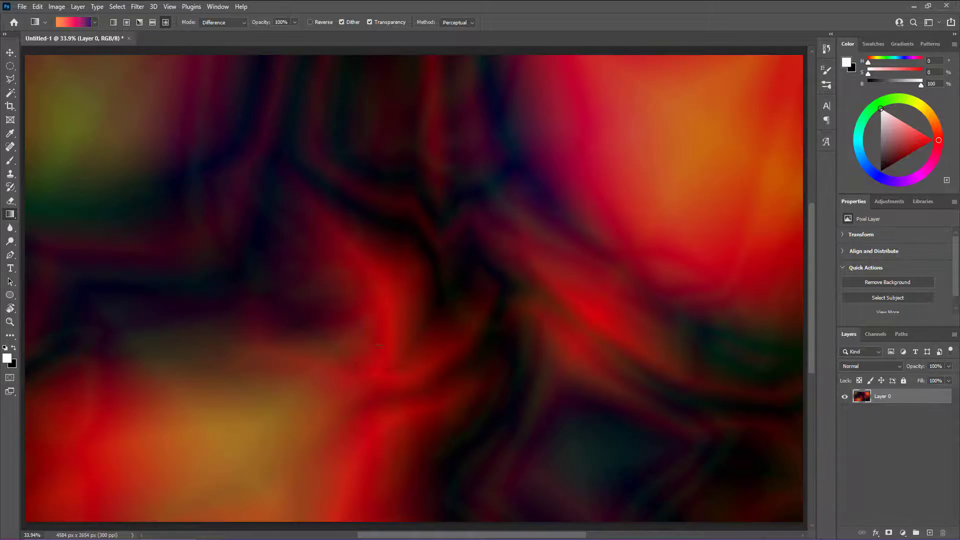
{"action": "left_click_drag", "start_coordinate": [115, 152], "coordinate": [673, 199]}
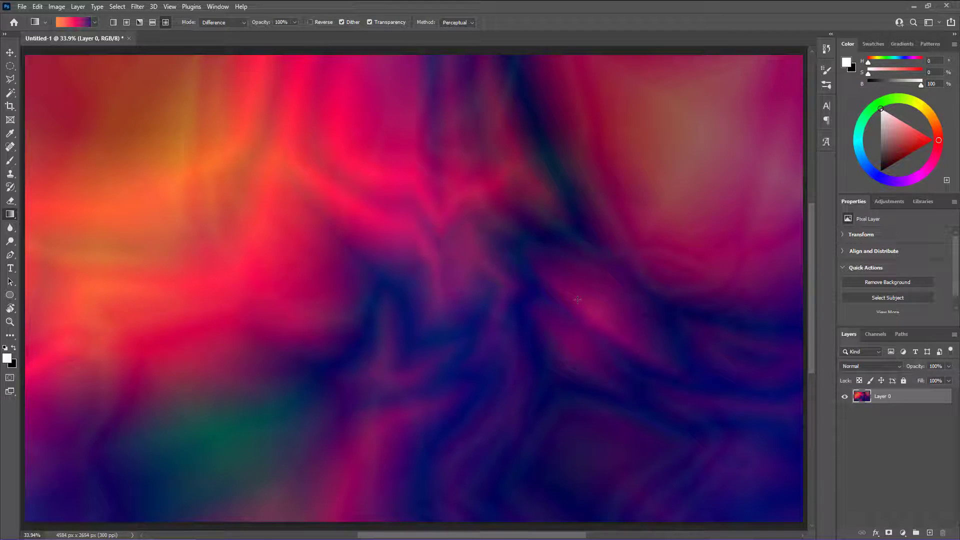
{"action": "left_click_drag", "start_coordinate": [311, 423], "coordinate": [676, 150]}
- Keep adding Difference gradients, undoing unwanted ones, into a pink, blue, red and green swirl
{"action": "key", "text": "ctrl+z"}
{"action": "left_click_drag", "start_coordinate": [187, 133], "coordinate": [713, 364]}
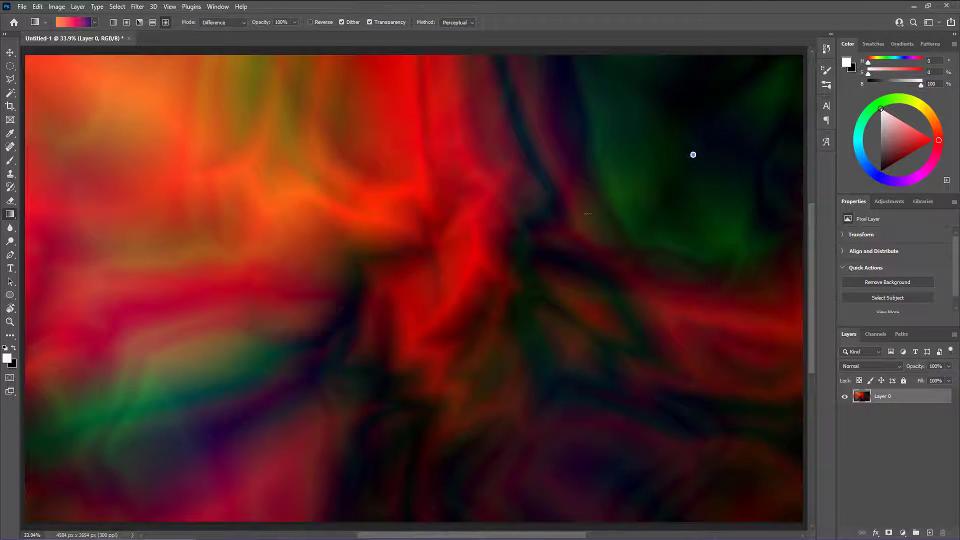
{"action": "key", "text": "ctrl+z"}
{"action": "left_click_drag", "start_coordinate": [437, 99], "coordinate": [296, 416]}
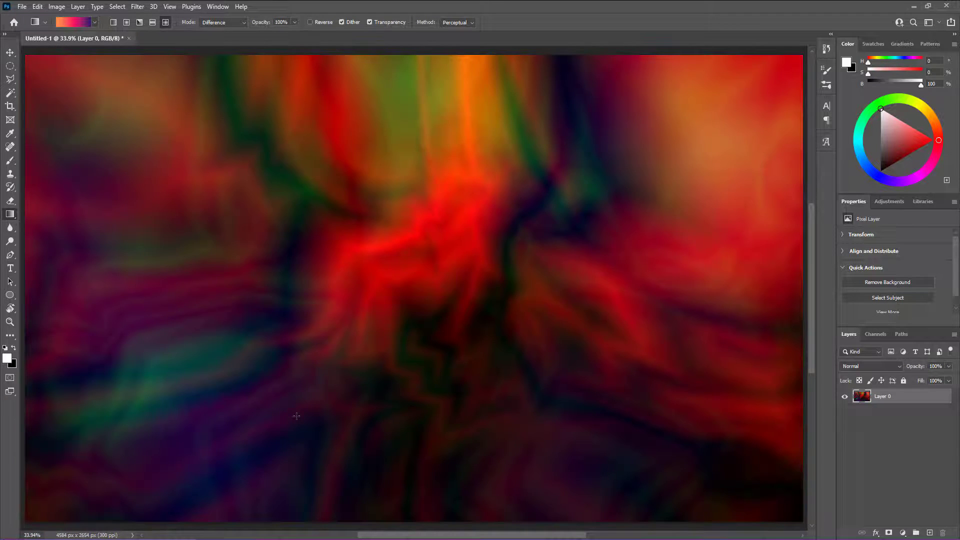
{"action": "left_click_drag", "start_coordinate": [157, 129], "coordinate": [550, 495]}
{"action": "key", "text": "ctrl+z"}
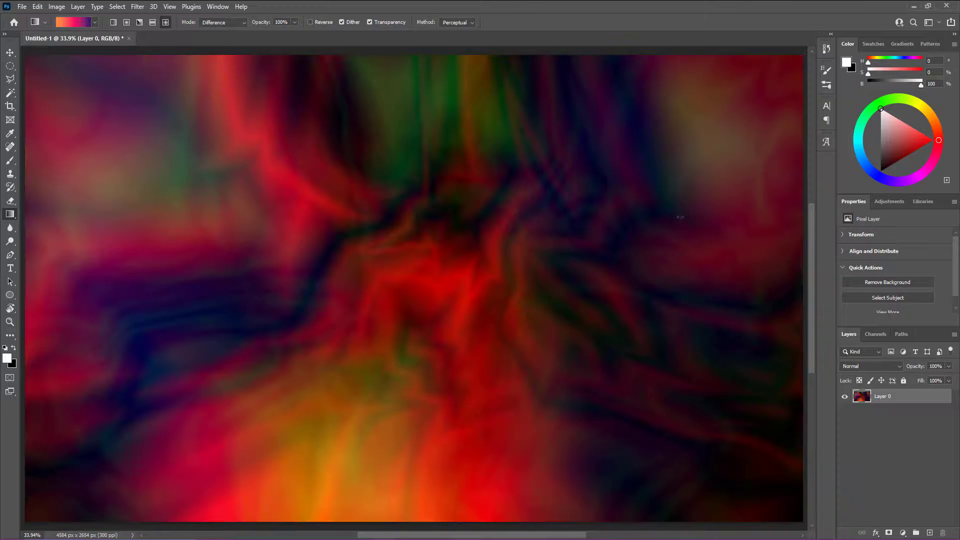
{"action": "left_click_drag", "start_coordinate": [733, 241], "coordinate": [195, 188]}
{"action": "left_click_drag", "start_coordinate": [120, 151], "coordinate": [331, 253]}
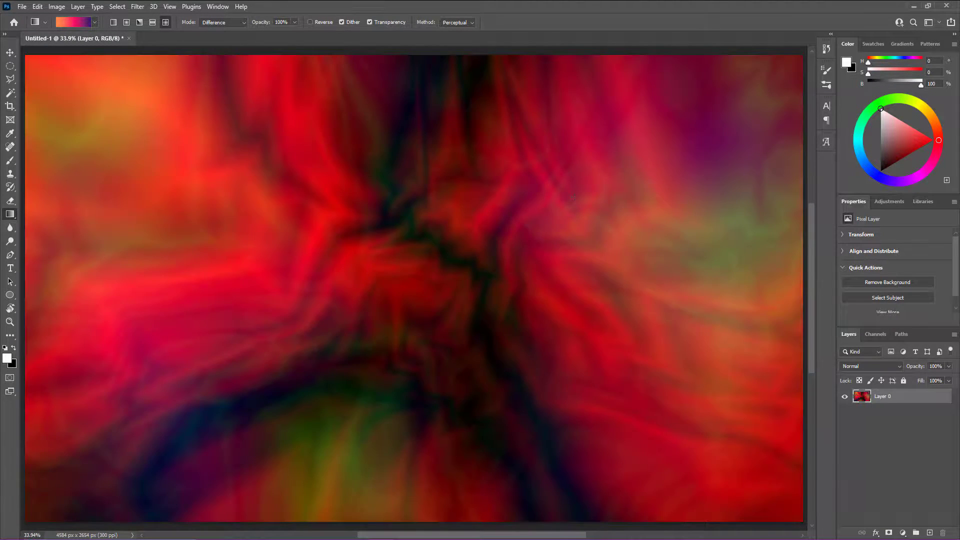
{"action": "left_click_drag", "start_coordinate": [539, 241], "coordinate": [336, 468]}
{"action": "key", "text": "ctrl+z"}
{"action": "left_click_drag", "start_coordinate": [247, 135], "coordinate": [635, 423]}
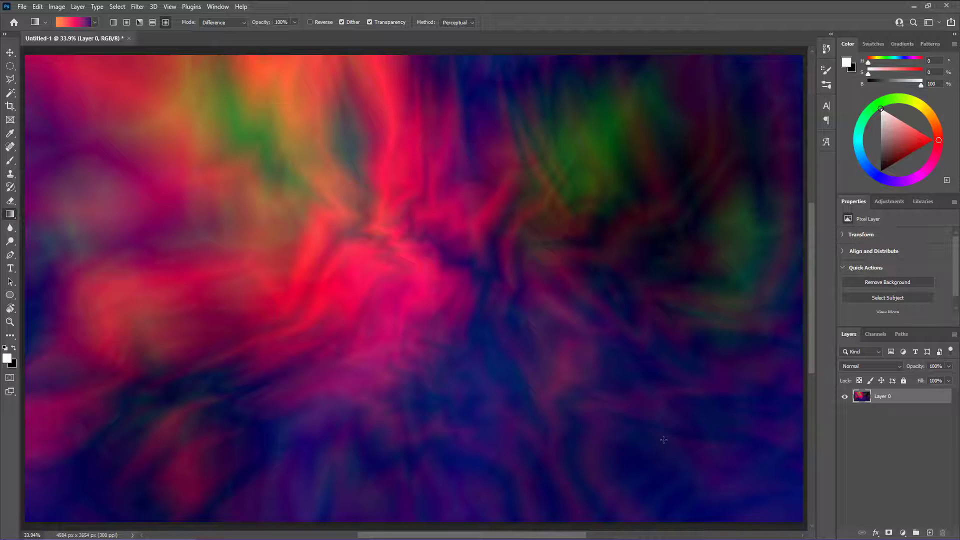
- Hide Layer 0 and add a new layer filled with black
{"action": "left_click", "coordinate": [846, 397]}
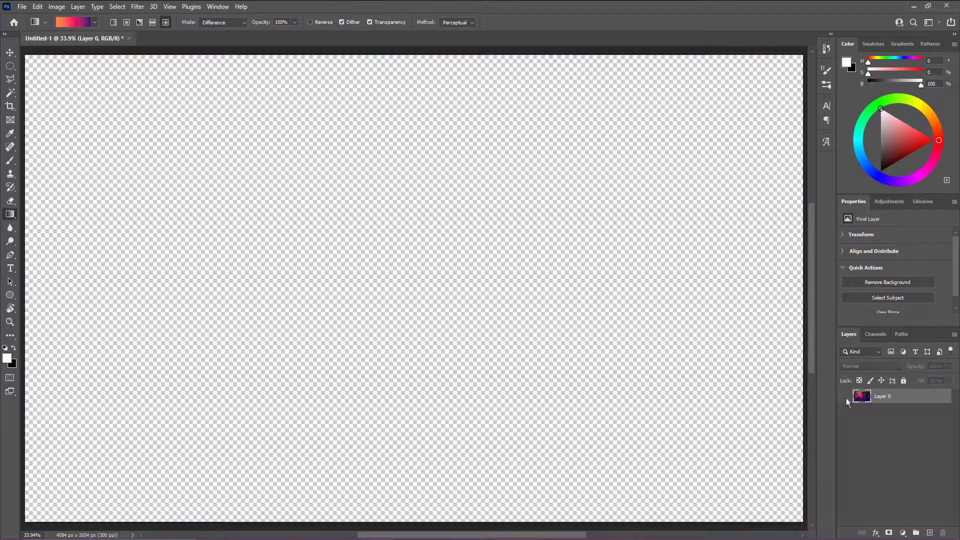
{"action": "left_click", "coordinate": [929, 532]}
{"action": "key", "text": "ctrl+BackSpace"}
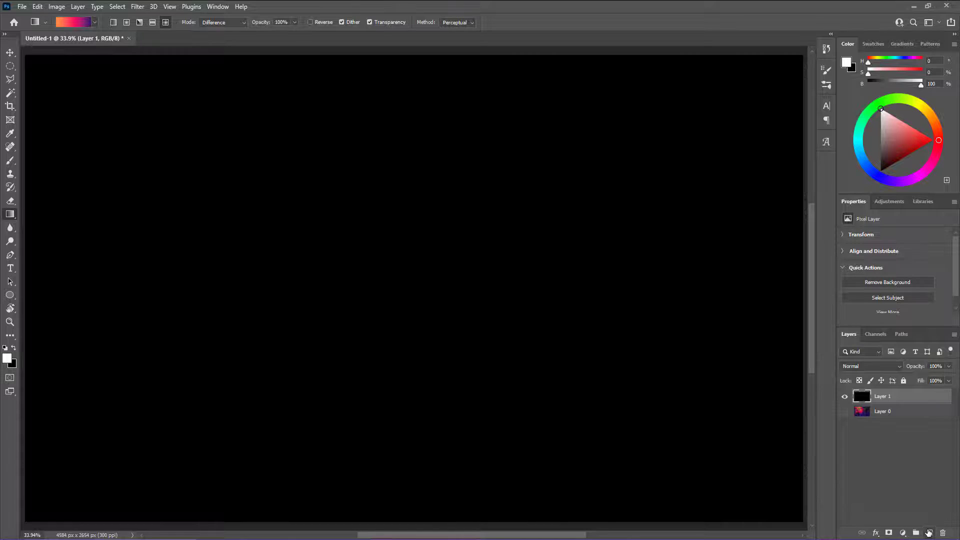
- Browse the gradient presets and switch the gradient type to Reflected
{"action": "left_click", "coordinate": [94, 22]}
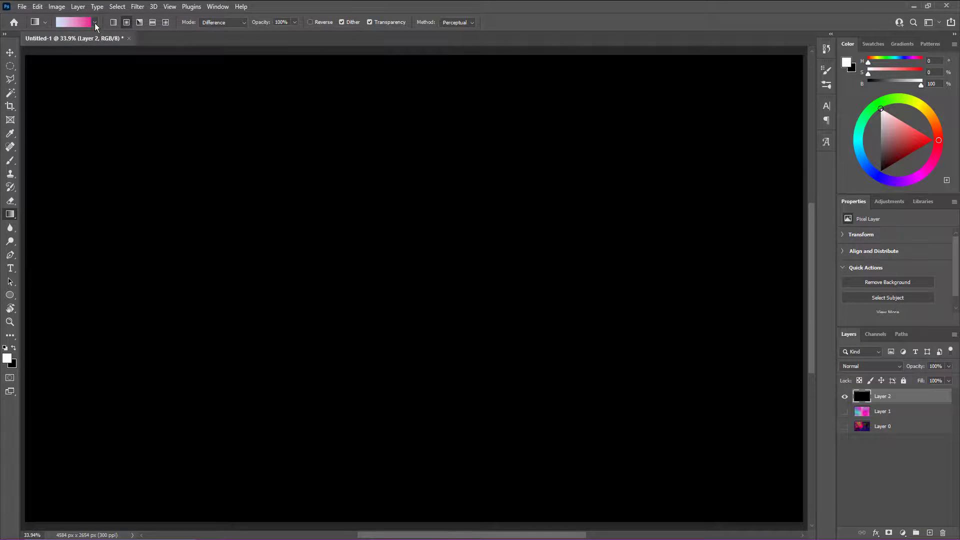
{"action": "left_click", "coordinate": [95, 23]}
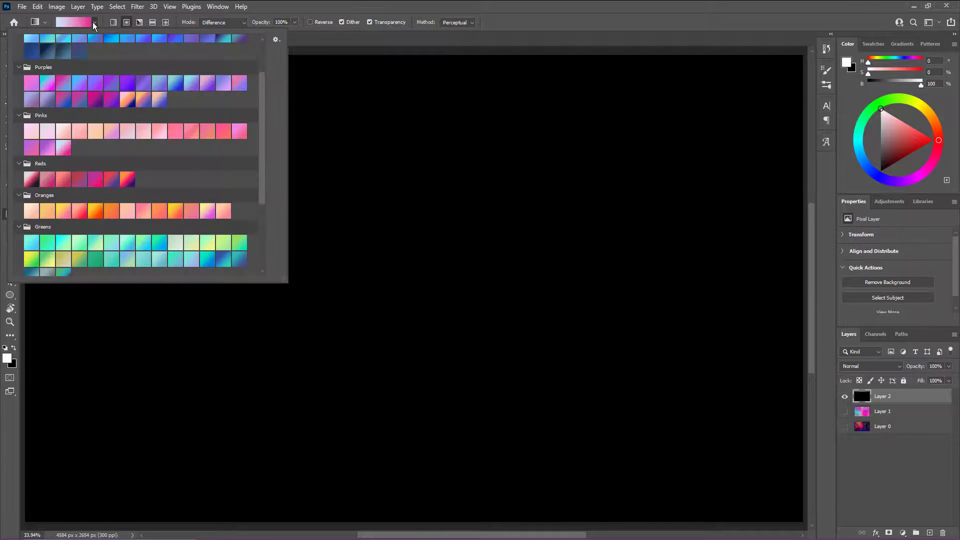
{"action": "scroll", "coordinate": [94, 25], "scroll_direction": "up", "scroll_amount": 3}
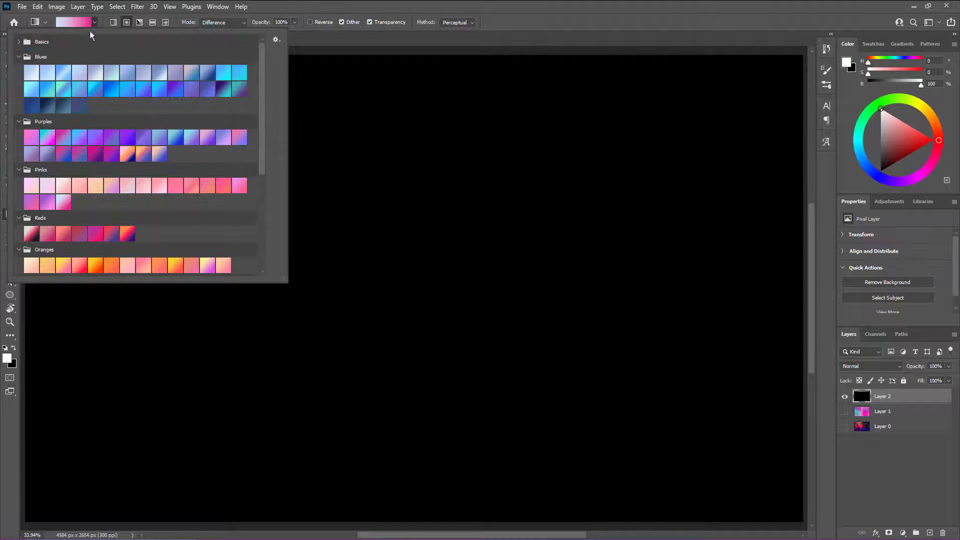
{"action": "scroll", "coordinate": [62, 120], "scroll_direction": "down", "scroll_amount": 3}
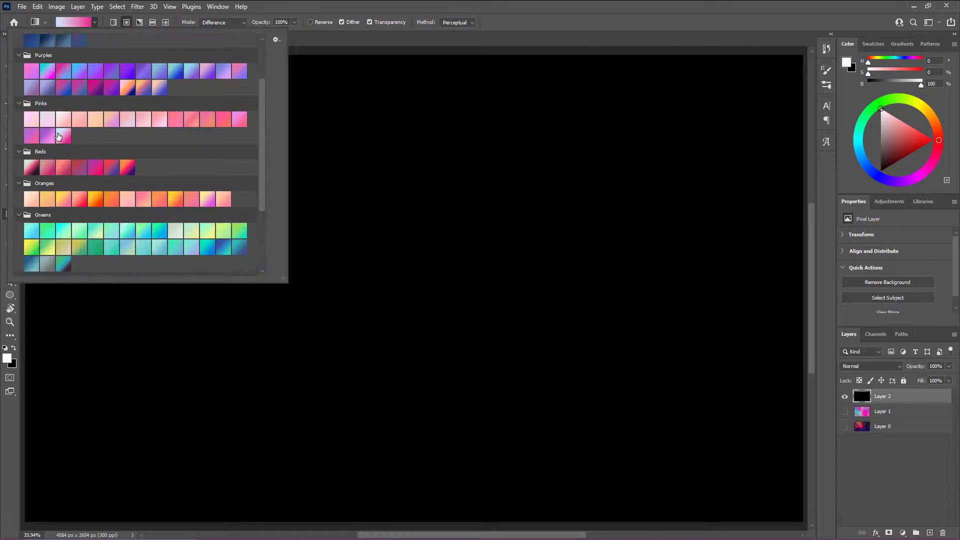
{"action": "left_click", "coordinate": [95, 23]}
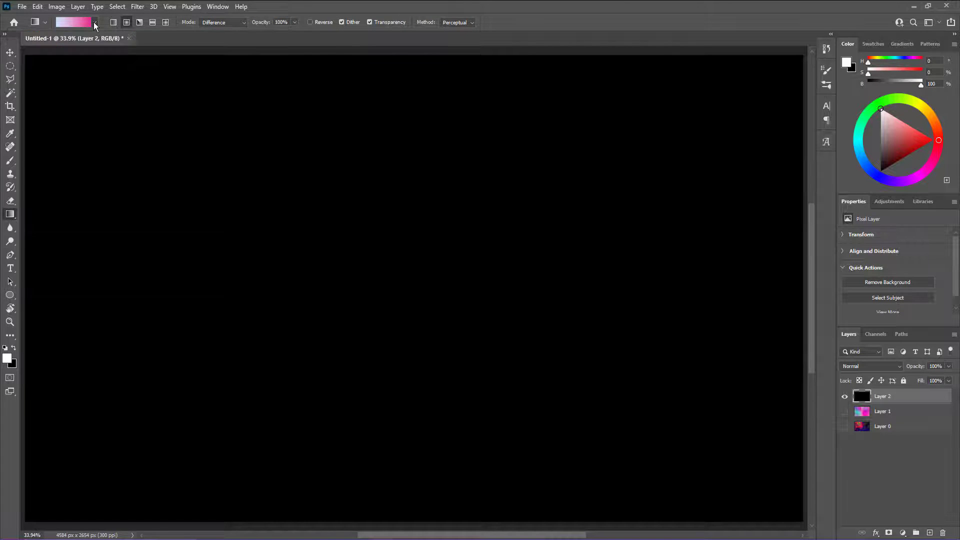
{"action": "left_click", "coordinate": [154, 24]}
- Stack eleven reflected Difference gradients on Layer 2 into a purple, cyan, pink, red and orange swirl
{"action": "left_click_drag", "start_coordinate": [107, 110], "coordinate": [603, 425]}
{"action": "left_click_drag", "start_coordinate": [332, 406], "coordinate": [420, 349]}
{"action": "left_click_drag", "start_coordinate": [602, 396], "coordinate": [331, 372]}
{"action": "left_click_drag", "start_coordinate": [255, 422], "coordinate": [284, 269]}
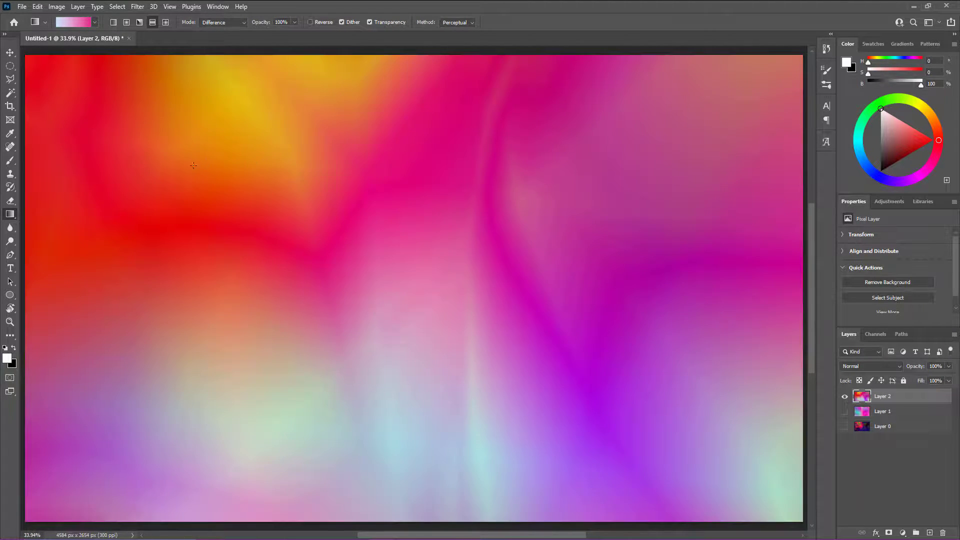
{"action": "left_click_drag", "start_coordinate": [429, 416], "coordinate": [527, 269]}
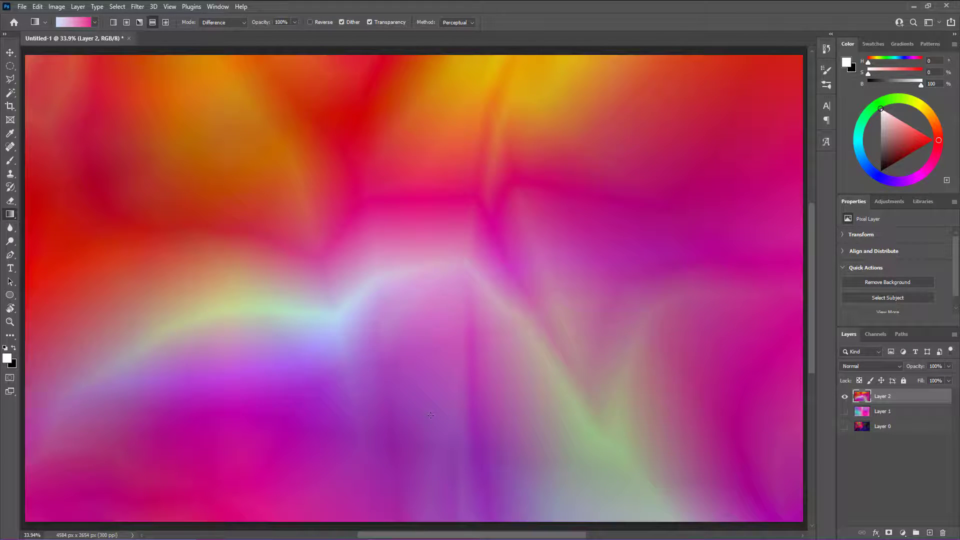
{"action": "left_click_drag", "start_coordinate": [126, 172], "coordinate": [363, 448]}
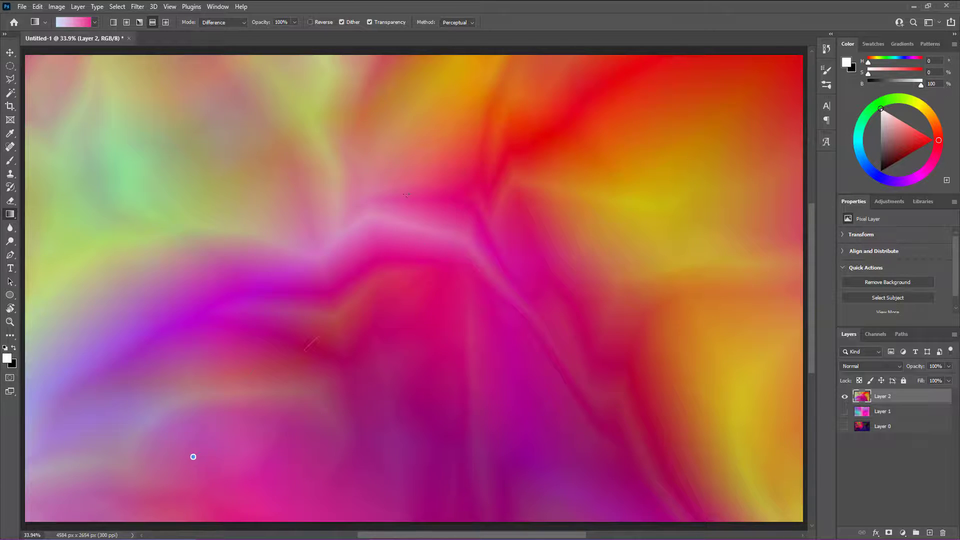
{"action": "left_click_drag", "start_coordinate": [193, 454], "coordinate": [275, 338]}
{"action": "left_click_drag", "start_coordinate": [208, 134], "coordinate": [410, 283]}
{"action": "left_click_drag", "start_coordinate": [220, 216], "coordinate": [548, 256]}
{"action": "left_click_drag", "start_coordinate": [245, 226], "coordinate": [655, 253]}
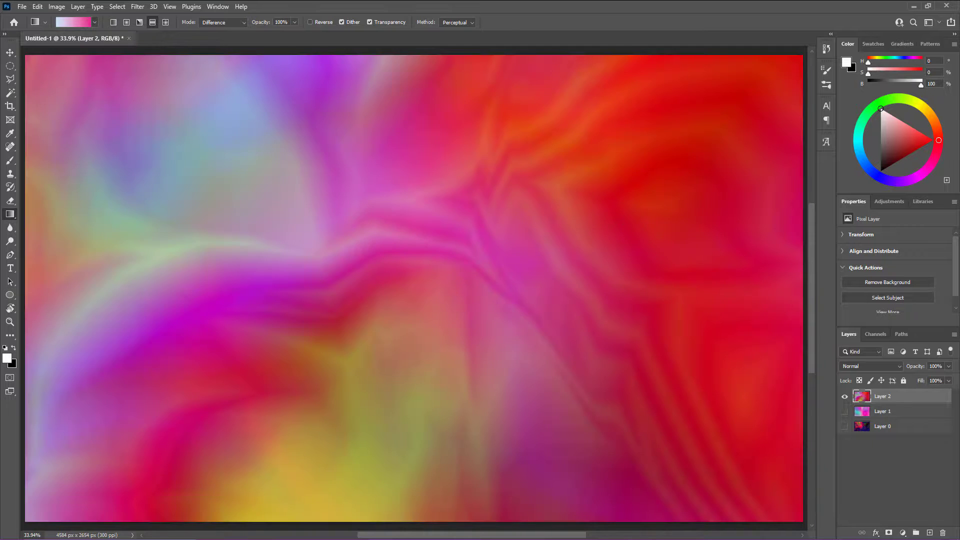
{"action": "left_click_drag", "start_coordinate": [596, 166], "coordinate": [531, 254]}
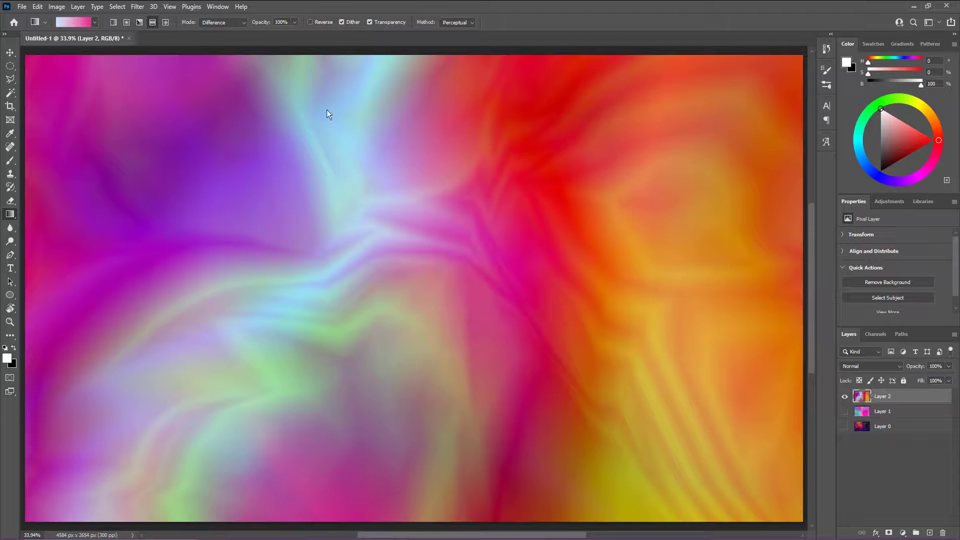
- Apply a Gaussian Blur with a 138.8-pixel radius to Layer 2
{"action": "left_click", "coordinate": [136, 6]}
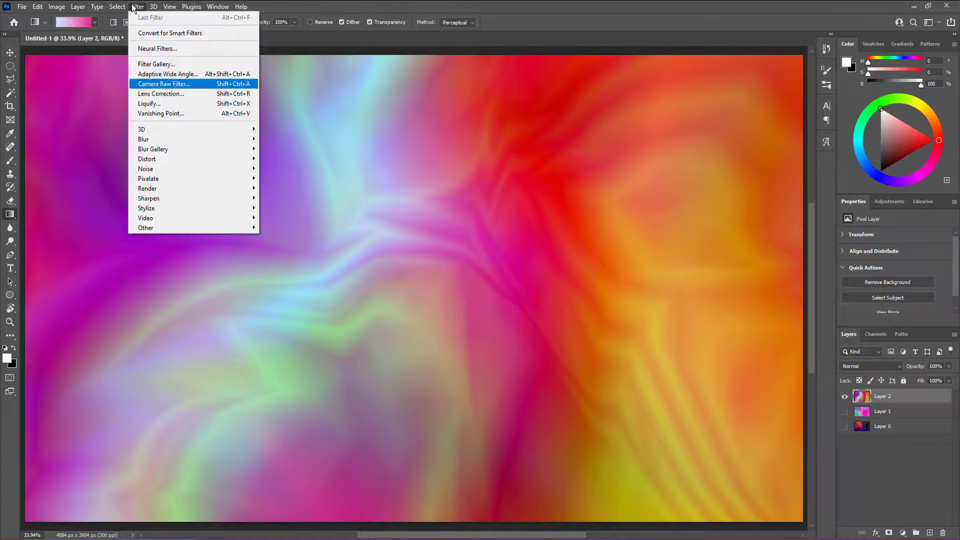
{"action": "mouse_move", "coordinate": [216, 140]}
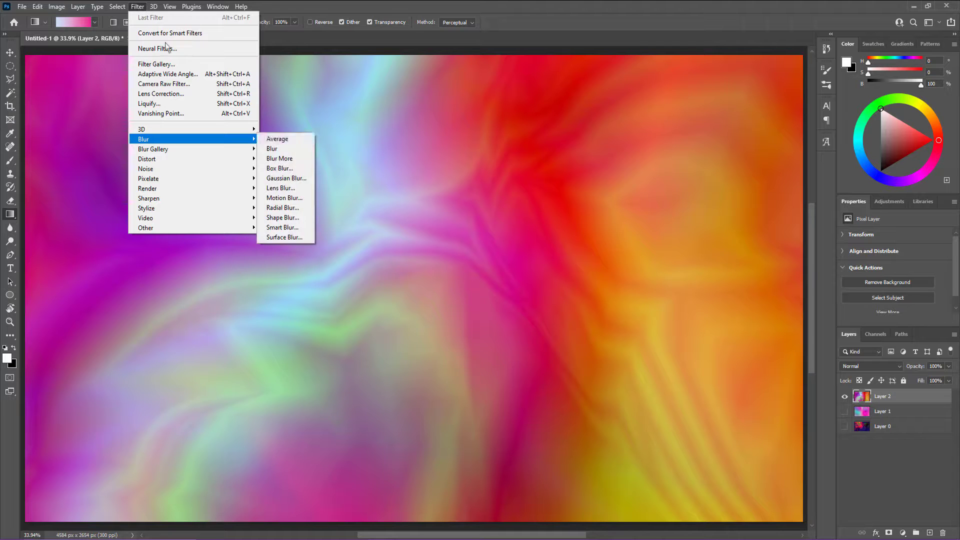
{"action": "left_click", "coordinate": [283, 178]}
{"action": "left_click_drag", "start_coordinate": [640, 334], "coordinate": [653, 337]}
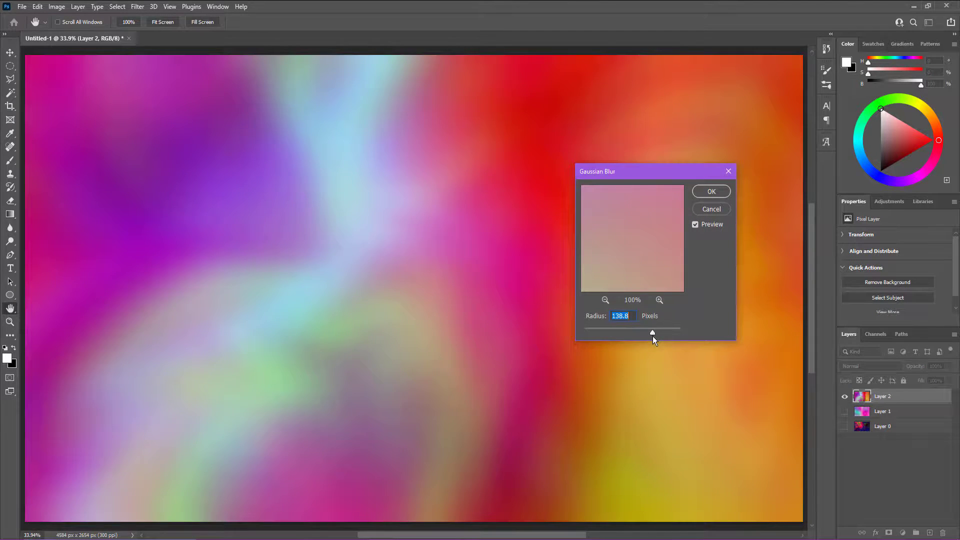
{"action": "left_click_drag", "start_coordinate": [640, 171], "coordinate": [796, 281]}
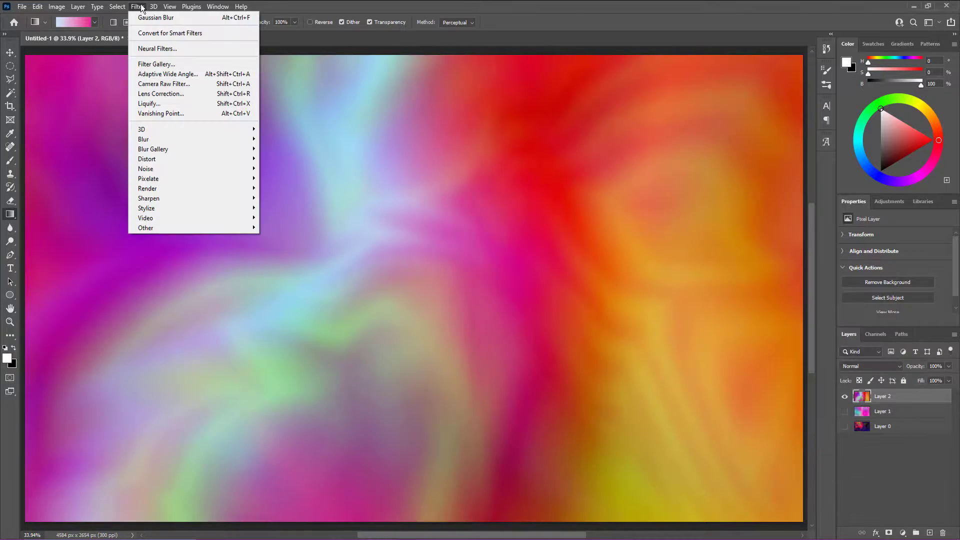
{"action": "key", "text": "Down"}
{"action": "key", "text": "Down"}
{"action": "key", "text": "Down"}
- Set up Add Noise on Layer 2 with an amount of 13.46%
{"action": "mouse_move", "coordinate": [245, 169]}
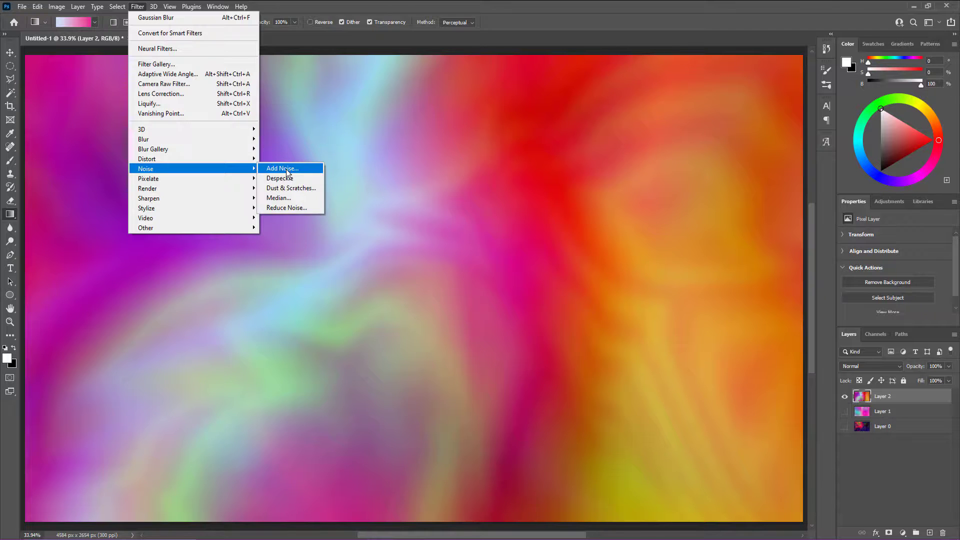
{"action": "left_click", "coordinate": [282, 168]}
{"action": "left_click_drag", "start_coordinate": [430, 99], "coordinate": [503, 125]}
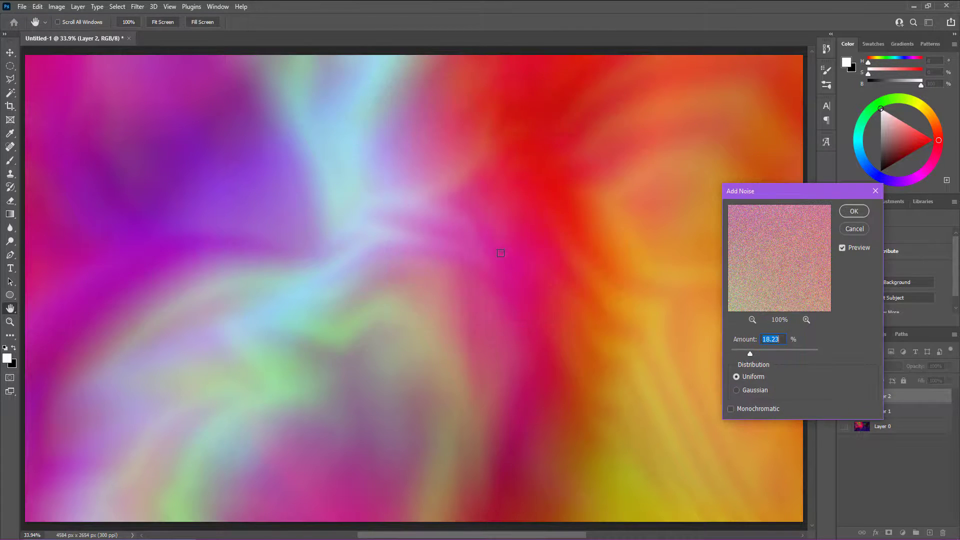
{"action": "left_click_drag", "start_coordinate": [749, 353], "coordinate": [745, 353]}
- Apply the noise to Layer 2, then hide Layer 2 to reveal Layer 0
{"action": "left_click", "coordinate": [854, 212]}
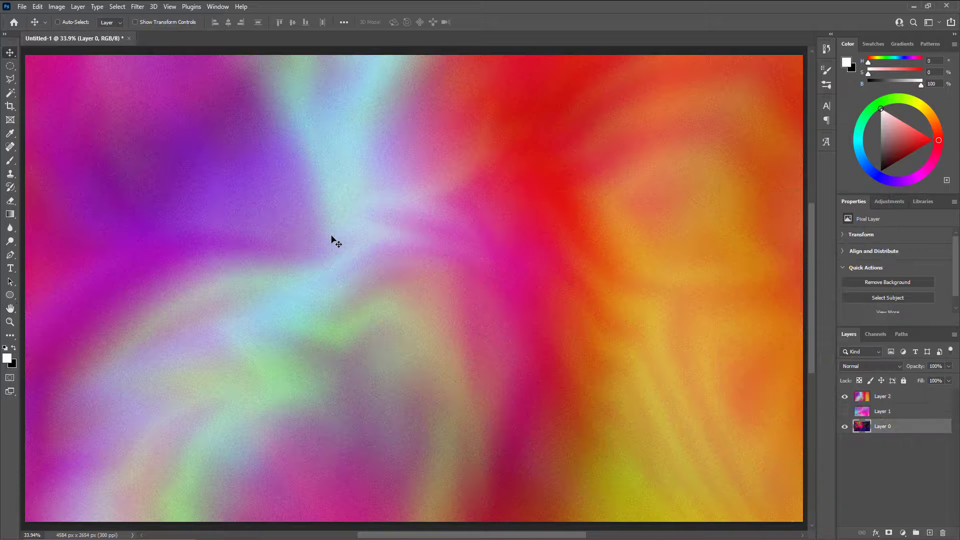
{"action": "left_click", "coordinate": [845, 396]}
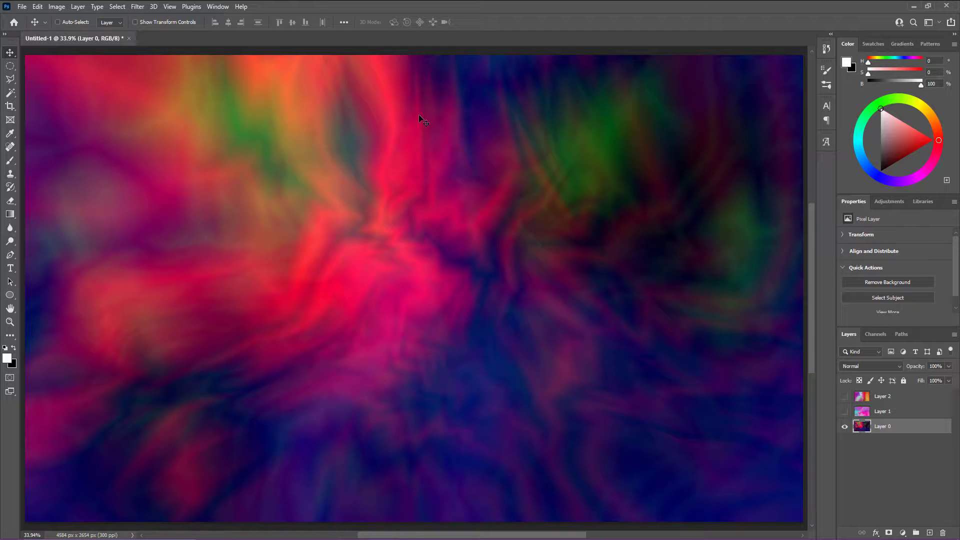
- Apply Unsharp Mask to Layer 0 with Amount 32 and Radius 9.3 pixels
{"action": "left_click", "coordinate": [134, 8]}
{"action": "key", "text": "Down"}
{"action": "key", "text": "Down"}
{"action": "key", "text": "Down"}
{"action": "key", "text": "Down"}
{"action": "key", "text": "Down"}
{"action": "key", "text": "Down"}
{"action": "key", "text": "Down"}
{"action": "key", "text": "Down"}
{"action": "key", "text": "Down"}
{"action": "key", "text": "Down"}
{"action": "key", "text": "Down"}
{"action": "key", "text": "Down"}
{"action": "key", "text": "Down"}
{"action": "key", "text": "Down"}
{"action": "key", "text": "Down"}
{"action": "key", "text": "Down"}
{"action": "key", "text": "Down"}
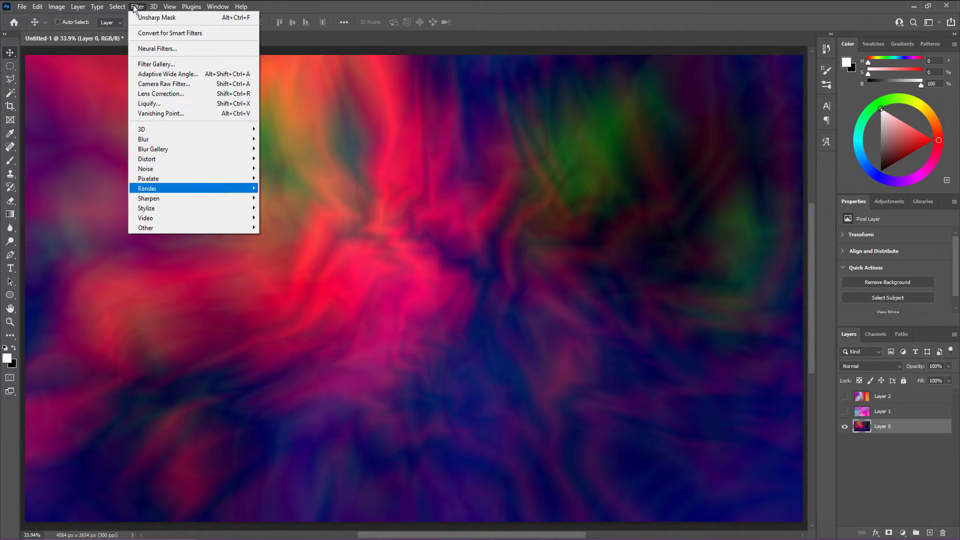
{"action": "left_click", "coordinate": [289, 248]}
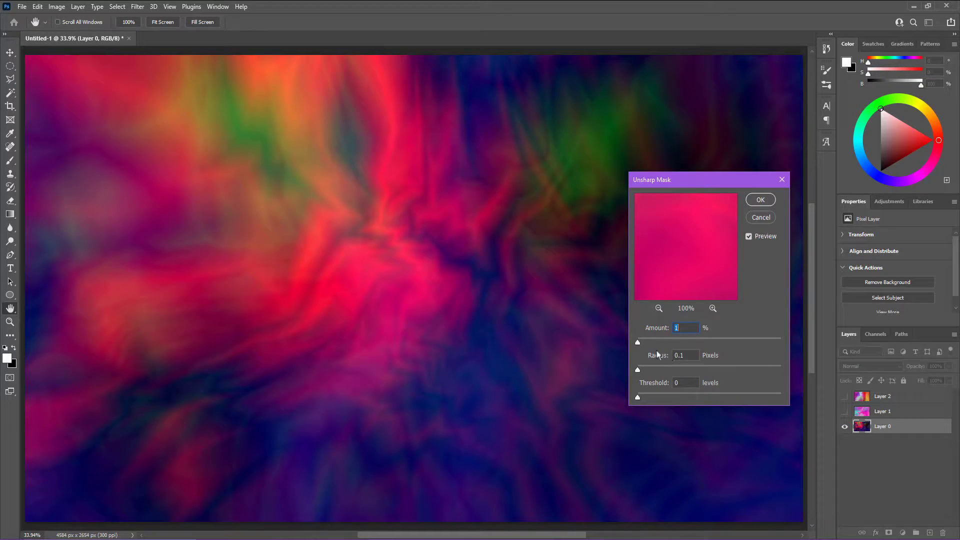
{"action": "left_click_drag", "start_coordinate": [638, 345], "coordinate": [751, 342]}
{"action": "left_click_drag", "start_coordinate": [686, 368], "coordinate": [692, 369]}
{"action": "key", "text": "Return"}
{"action": "key", "text": "g"}
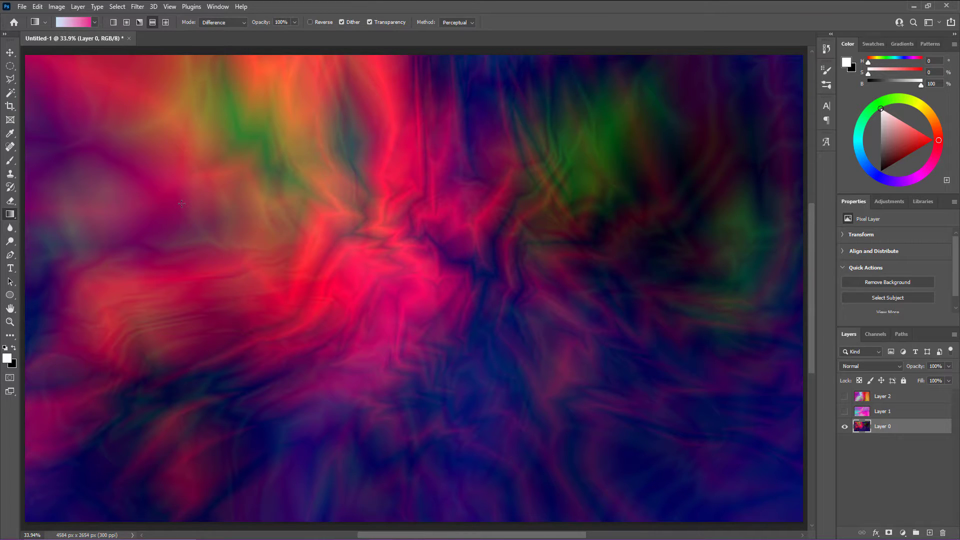